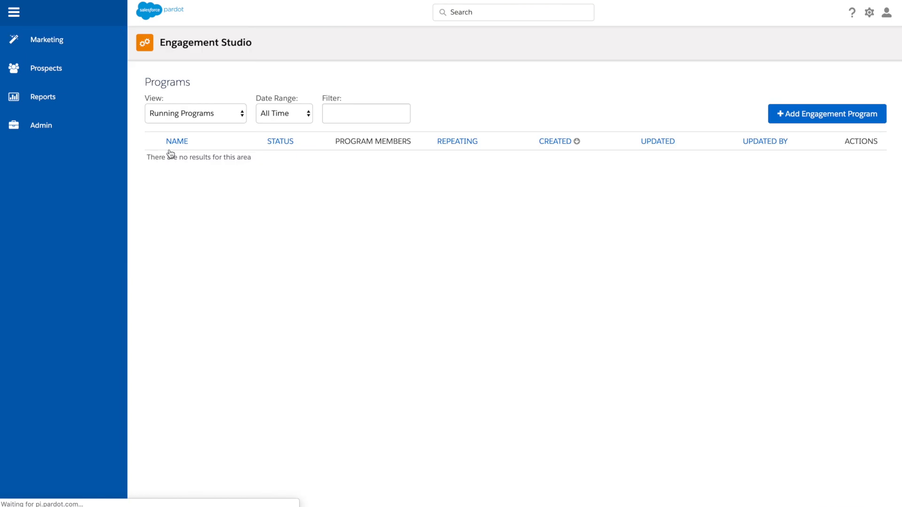
Create and save a new engagement program named SLX_Test_1, keeping the default folder and business-hours settings
left_click(790, 118)
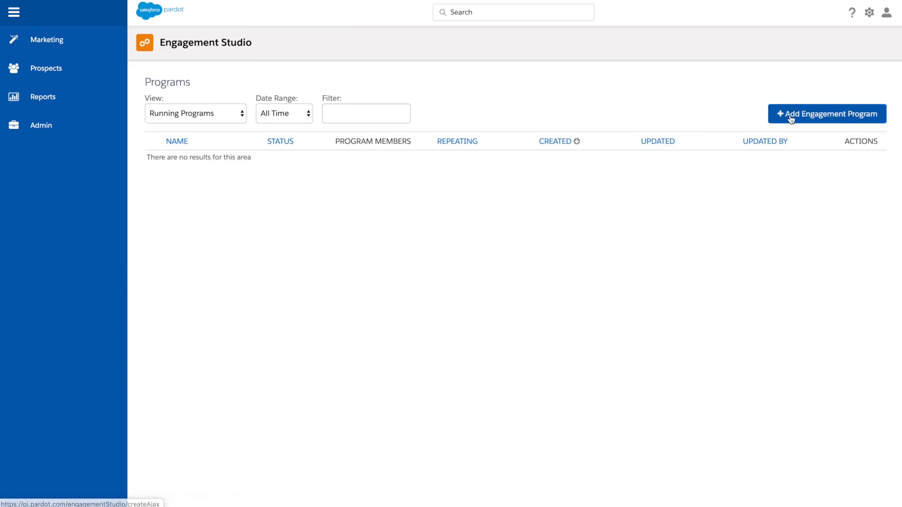
left_click(468, 163)
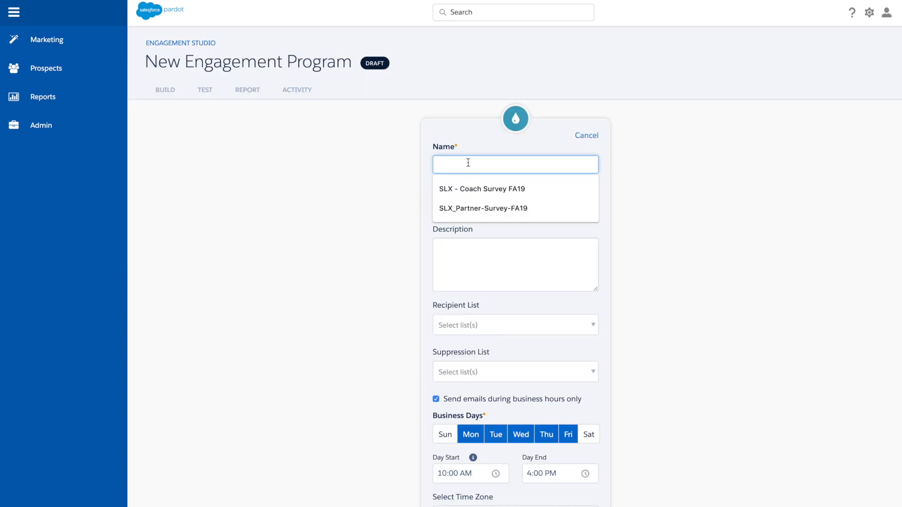
type("SLX_")
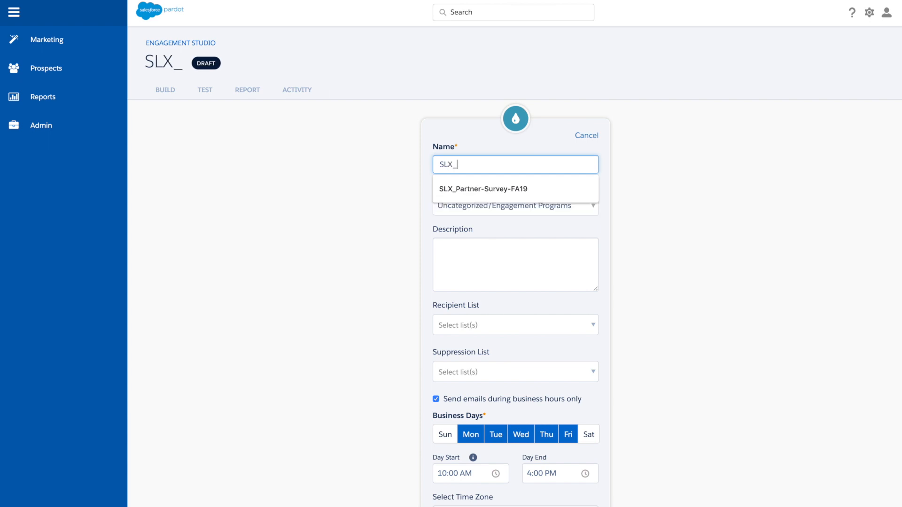
type("Tes")
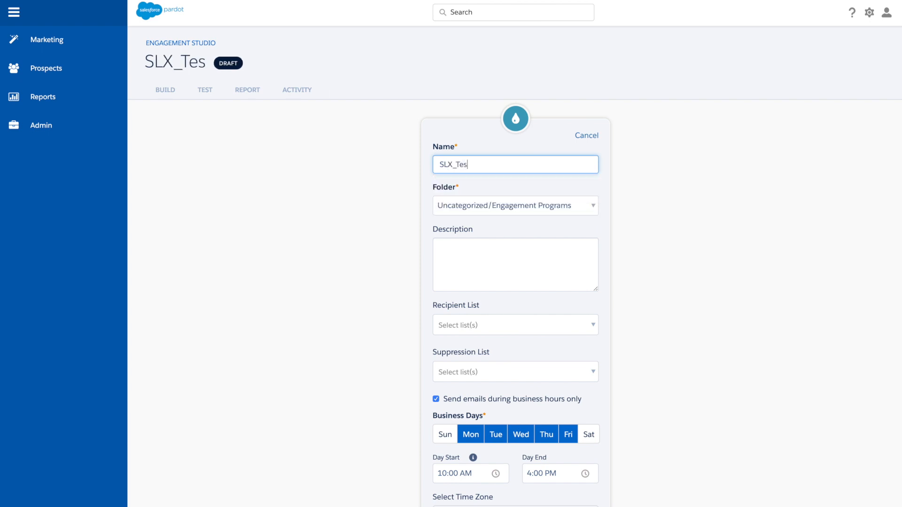
type("t_1")
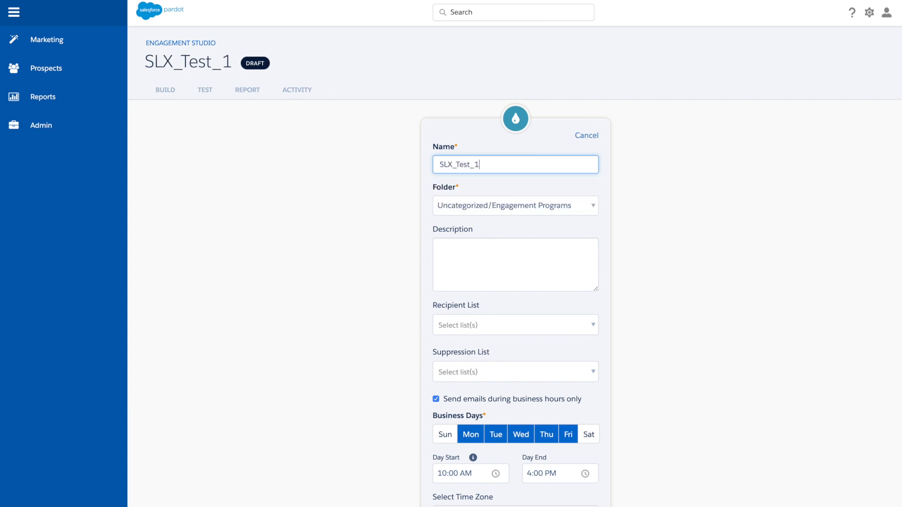
scroll(501, 233, "down", 1)
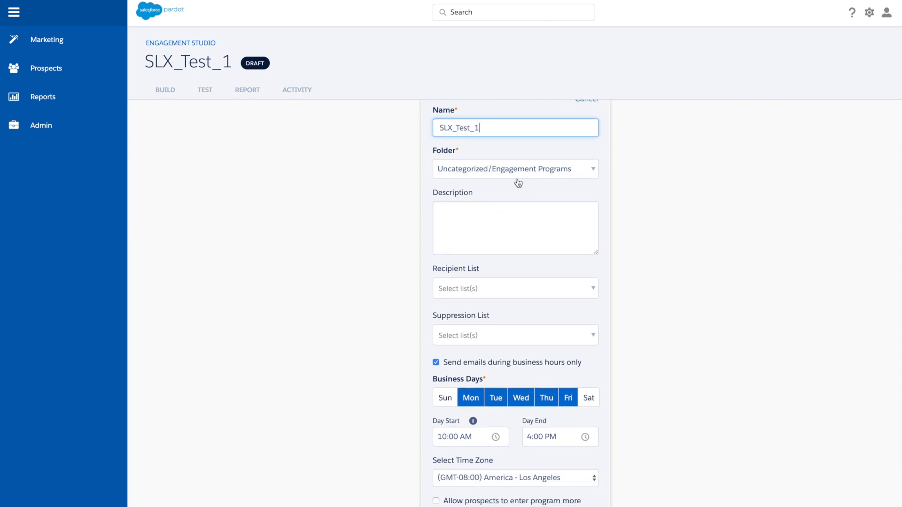
scroll(517, 183, "down", 1)
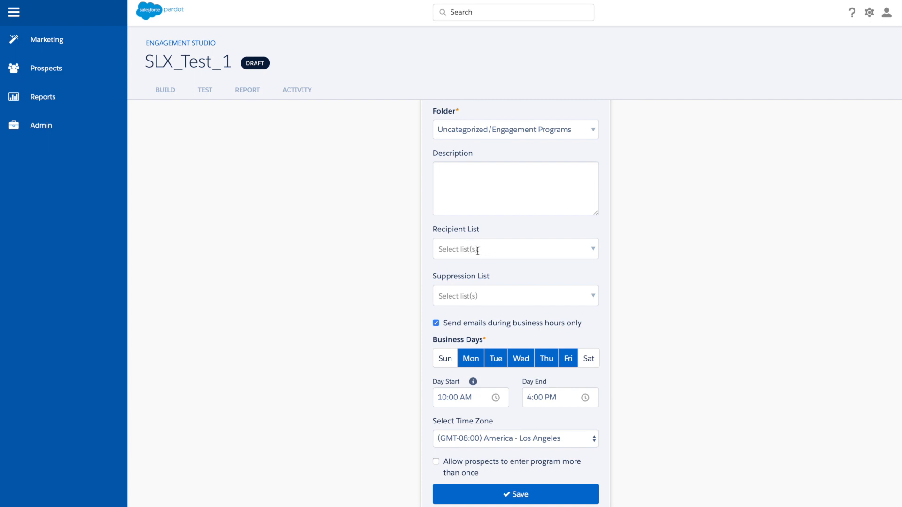
scroll(482, 250, "down", 1)
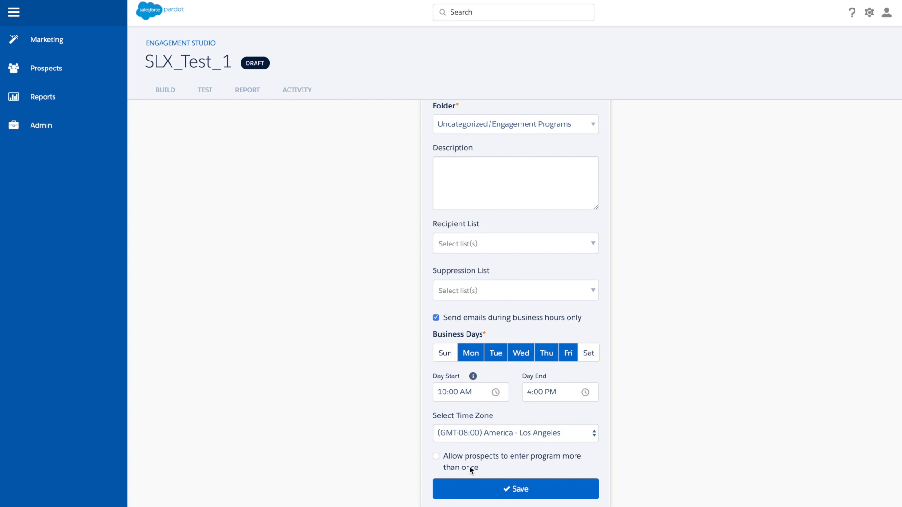
left_click(490, 489)
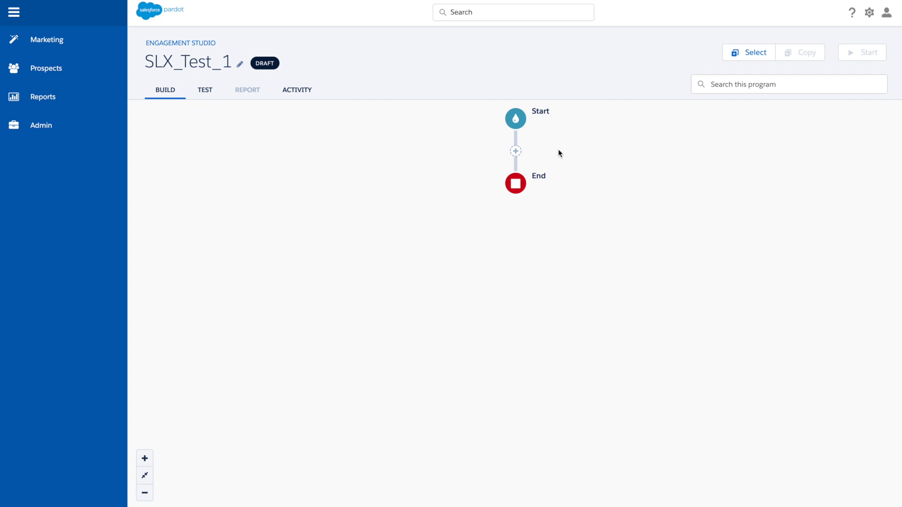
left_click(517, 152)
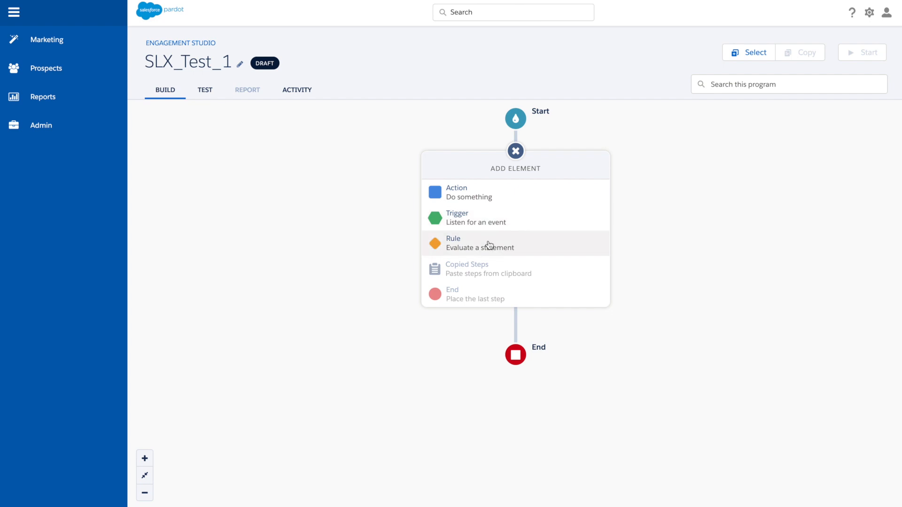
left_click(485, 195)
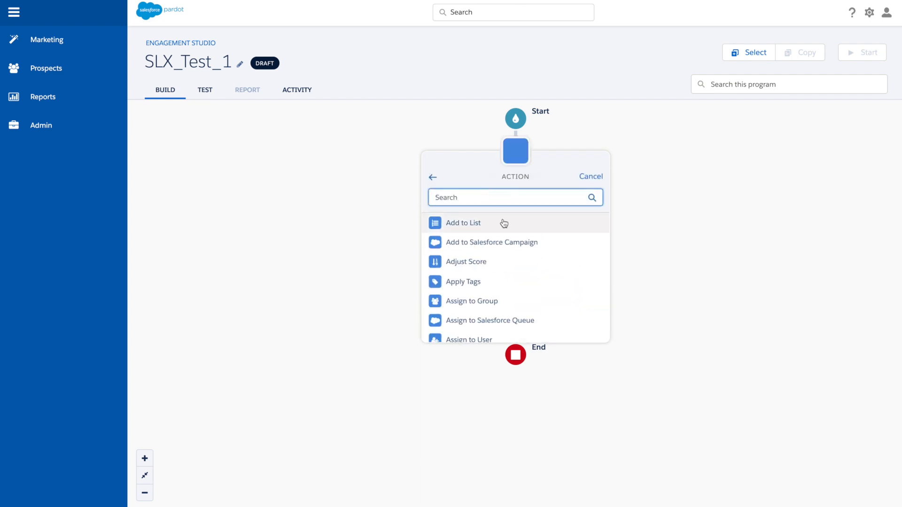
scroll(518, 270, "down", 3)
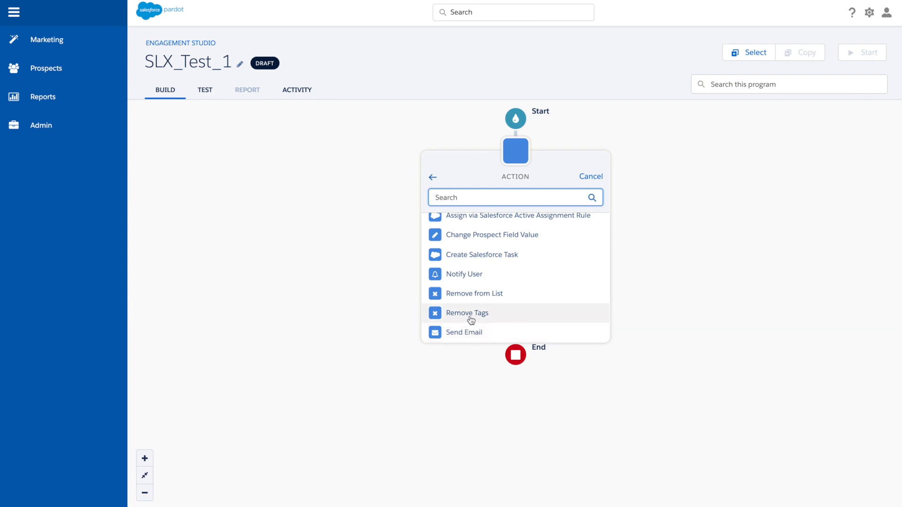
scroll(479, 258, "up", 3)
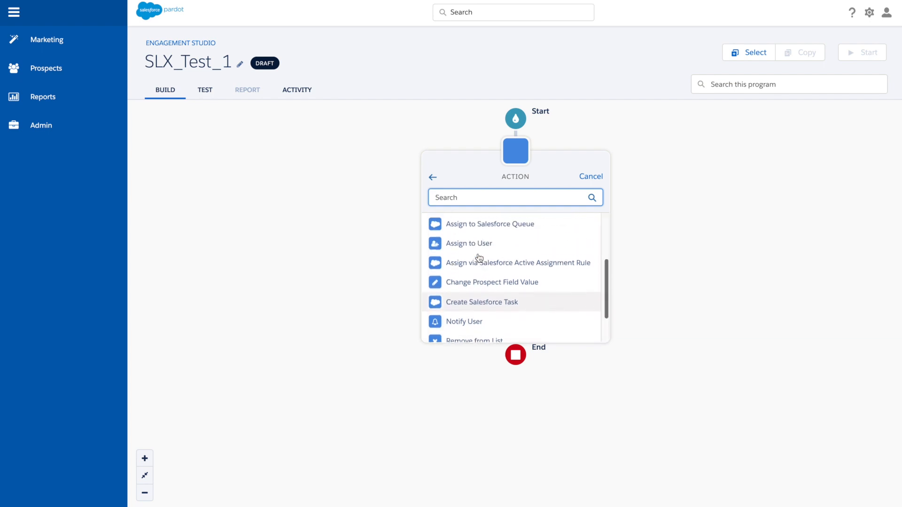
scroll(479, 257, "down", 3)
left_click(470, 332)
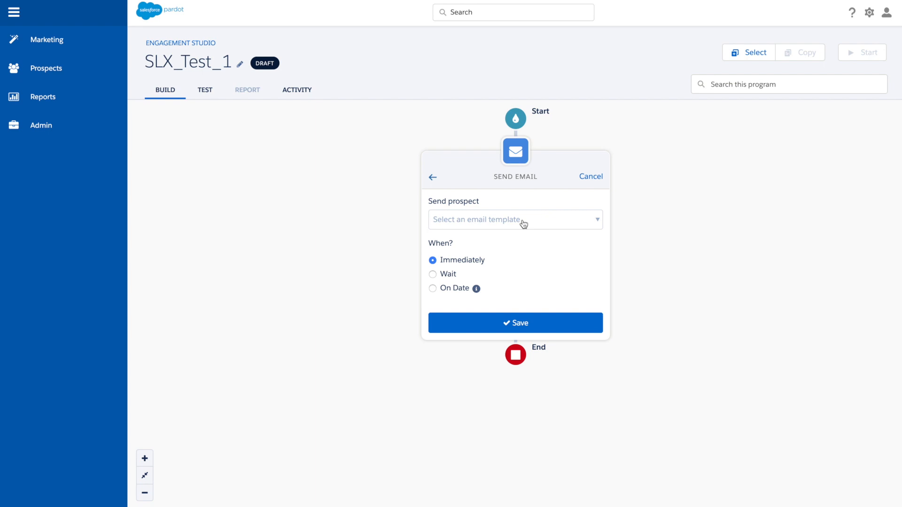
left_click(571, 220)
left_click(450, 275)
left_click(462, 295)
key("BackSpace")
type("3")
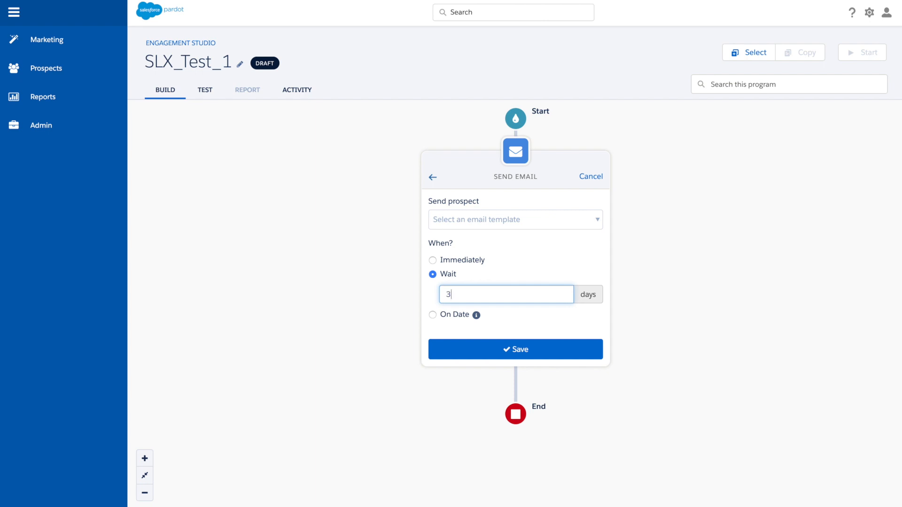
left_click(440, 315)
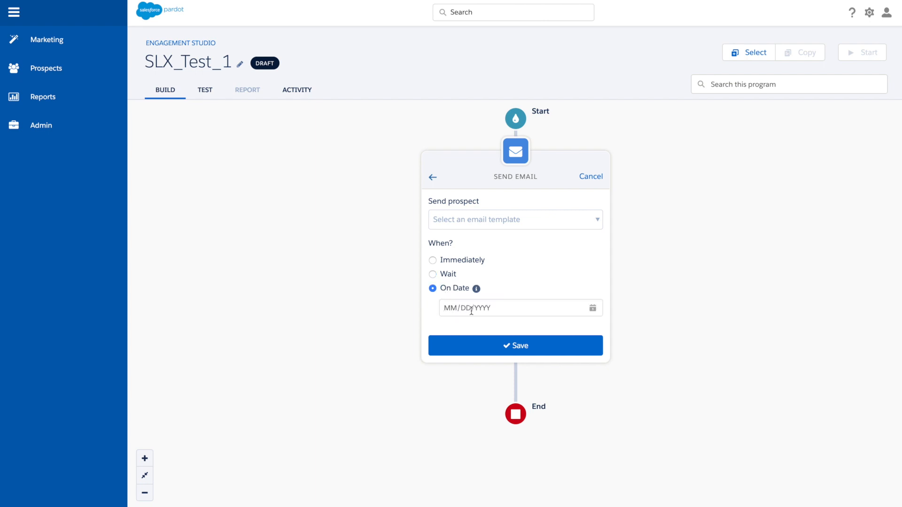
left_click(524, 156)
left_click(517, 158)
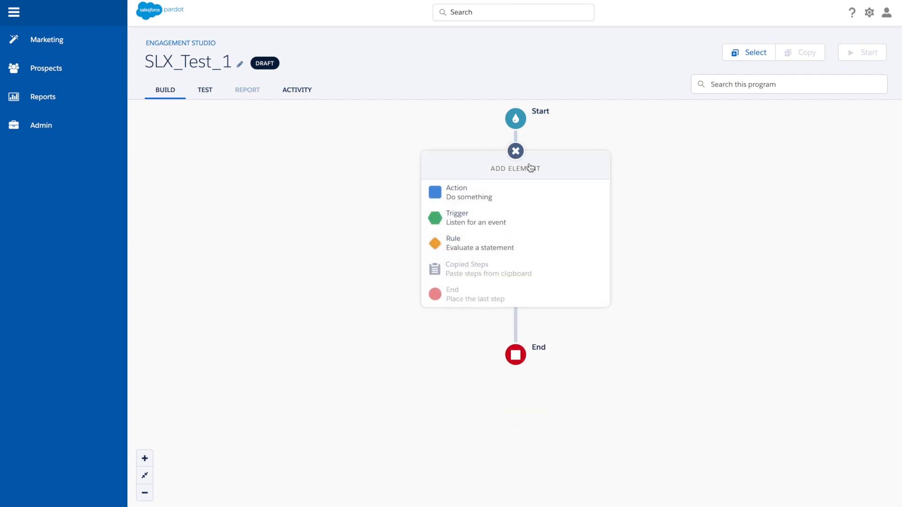
left_click(508, 219)
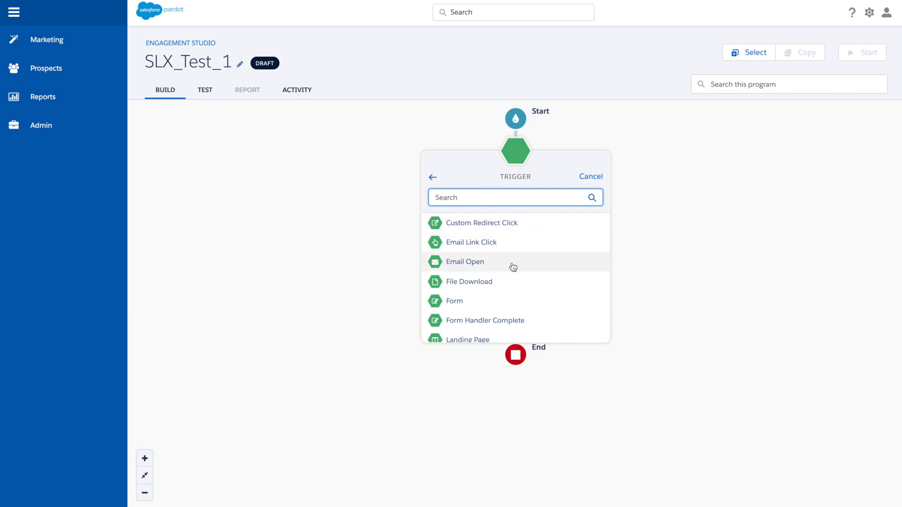
scroll(512, 266, "down", 1)
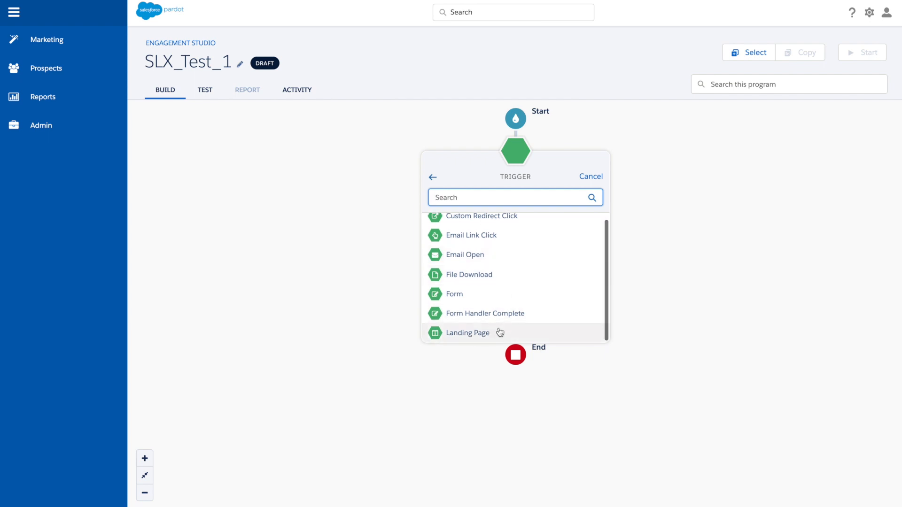
scroll(488, 276, "up", 1)
left_click(478, 264)
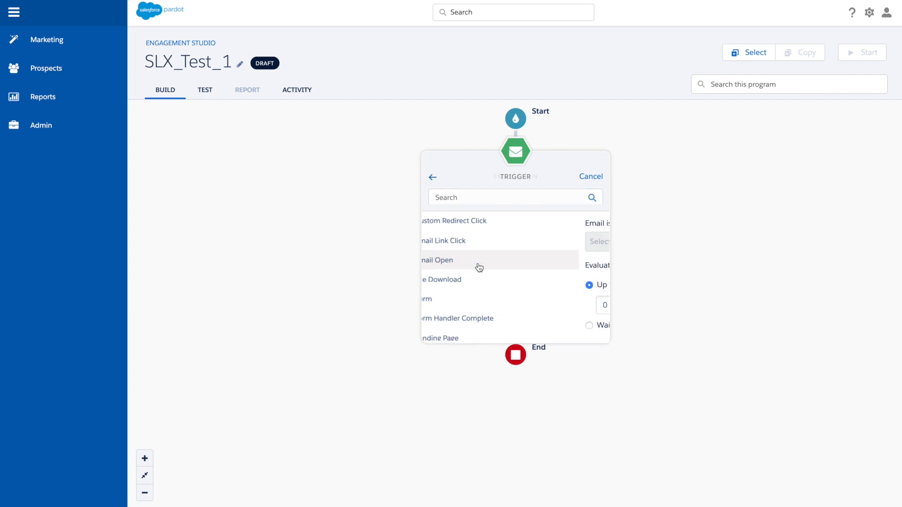
left_click(433, 177)
left_click(431, 179)
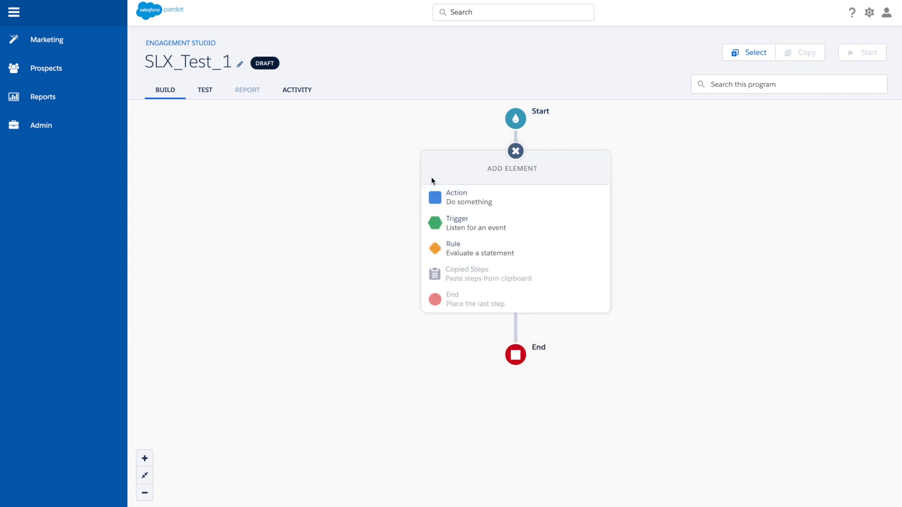
Add a List rule after the program's start, with 2018-Film-SJ as the prospect list
left_click(471, 250)
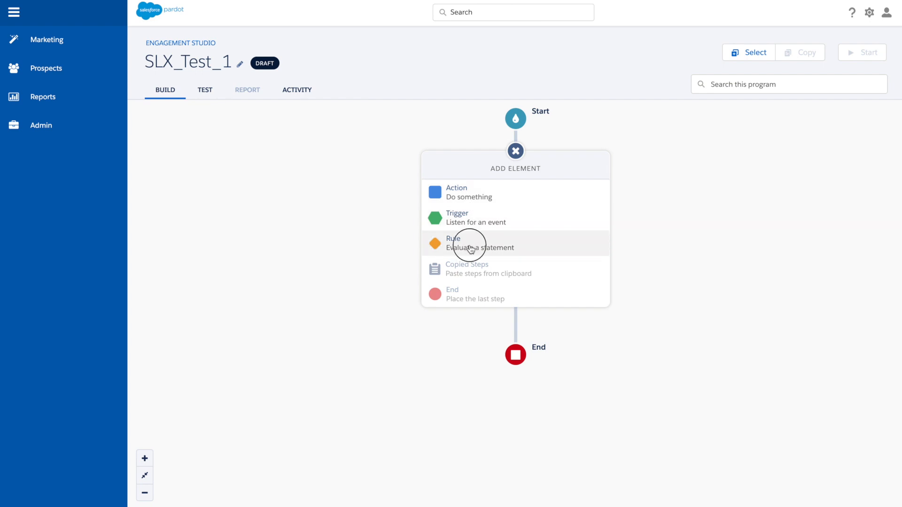
scroll(498, 271, "down", 2)
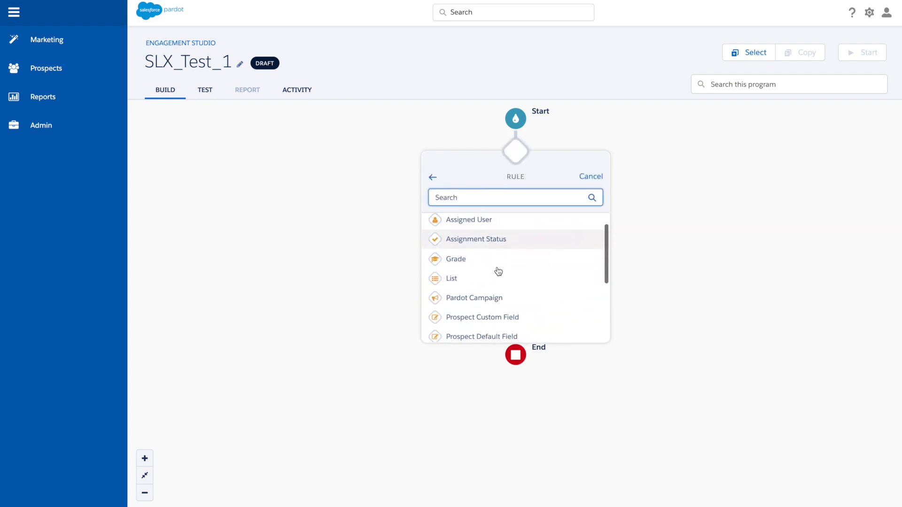
left_click(486, 266)
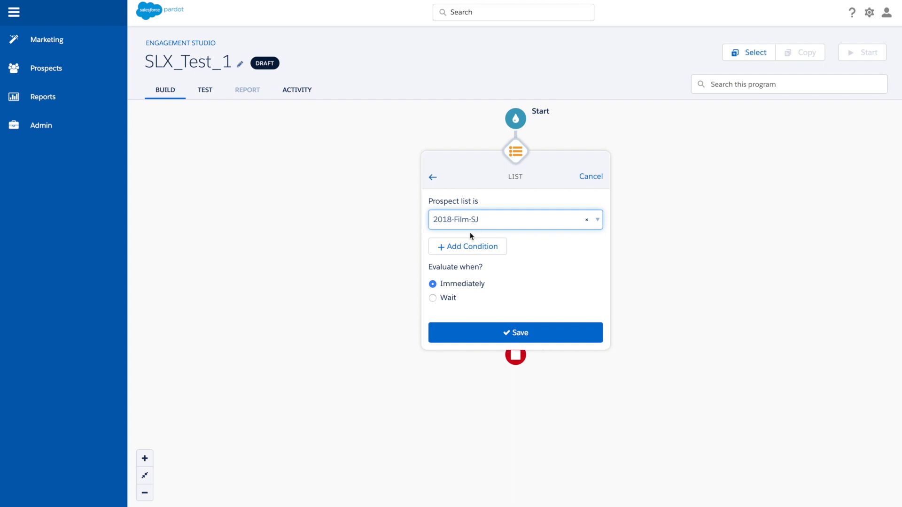
Add a second condition to the rule requiring the prospect grade to be A+
left_click(468, 250)
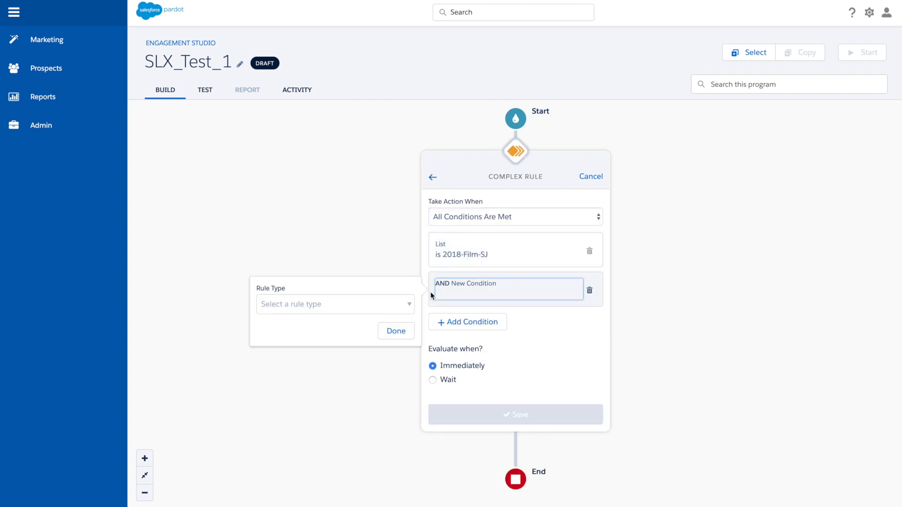
left_click(403, 304)
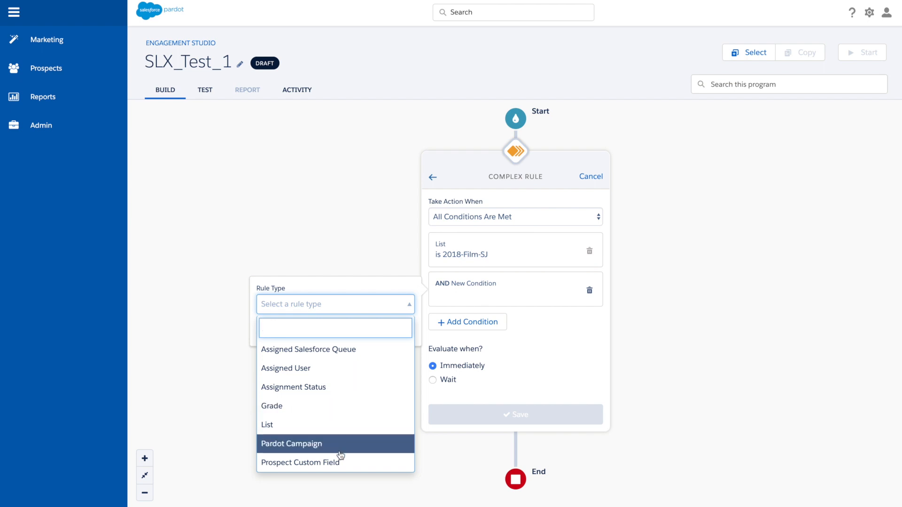
left_click(326, 400)
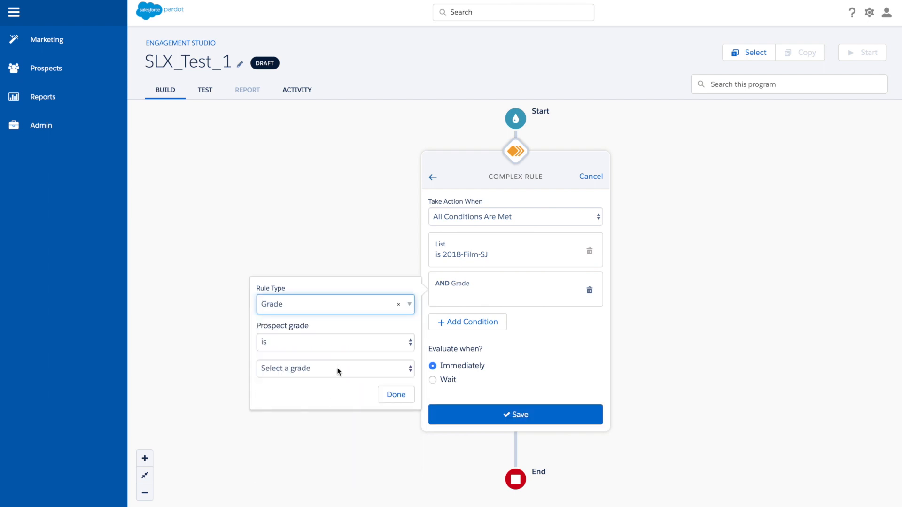
left_click(338, 372)
left_click(331, 379)
left_click(402, 394)
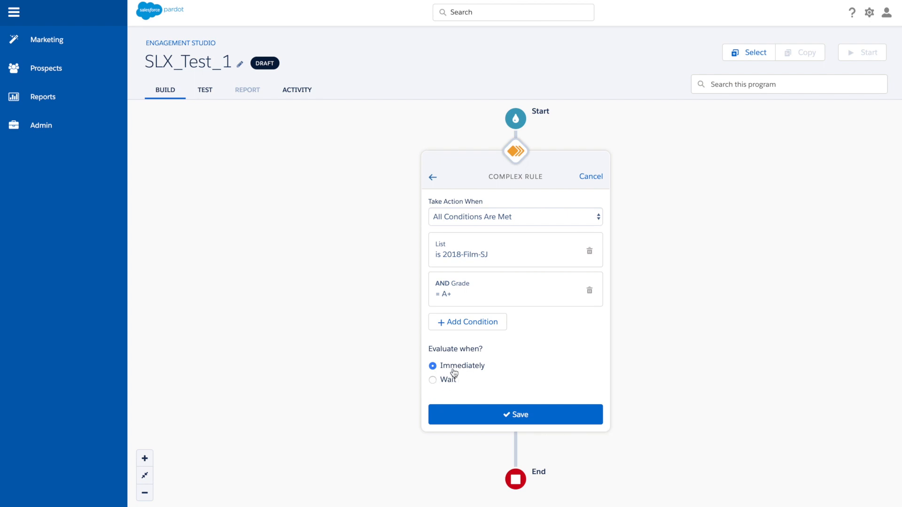
Set the complex rule to be evaluated after a wait of 2 days and save it
left_click(448, 384)
left_click(460, 400)
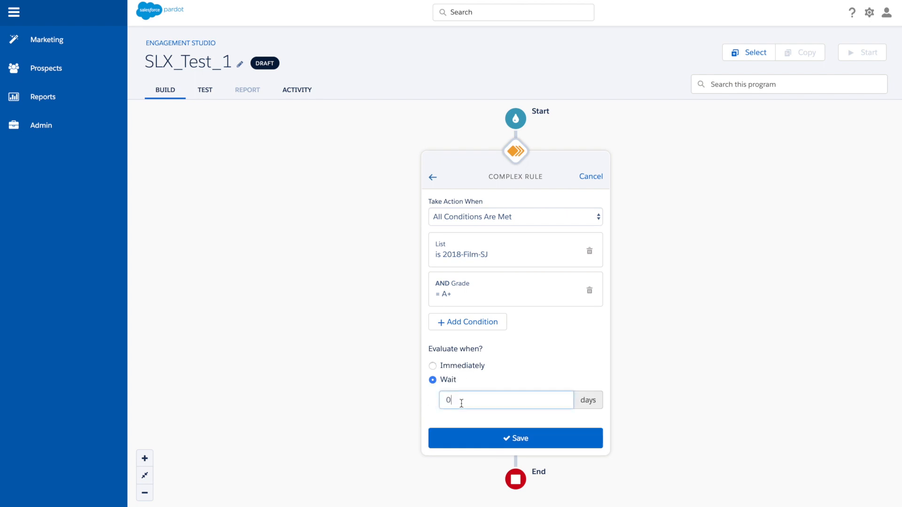
key("BackSpace")
type("2")
left_click(494, 437)
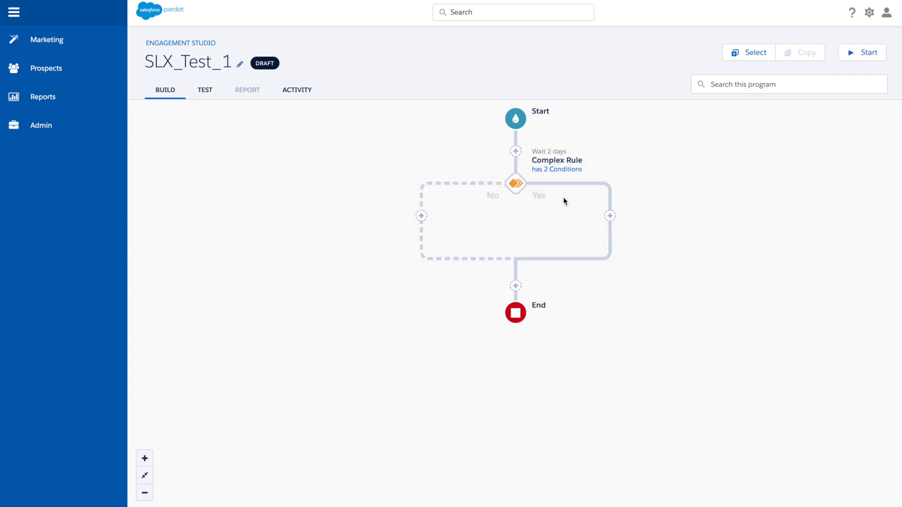
Add an immediate Notify User action for the Assigned User on the complex rule's Yes branch, and place an End step on its No branch
left_click(610, 216)
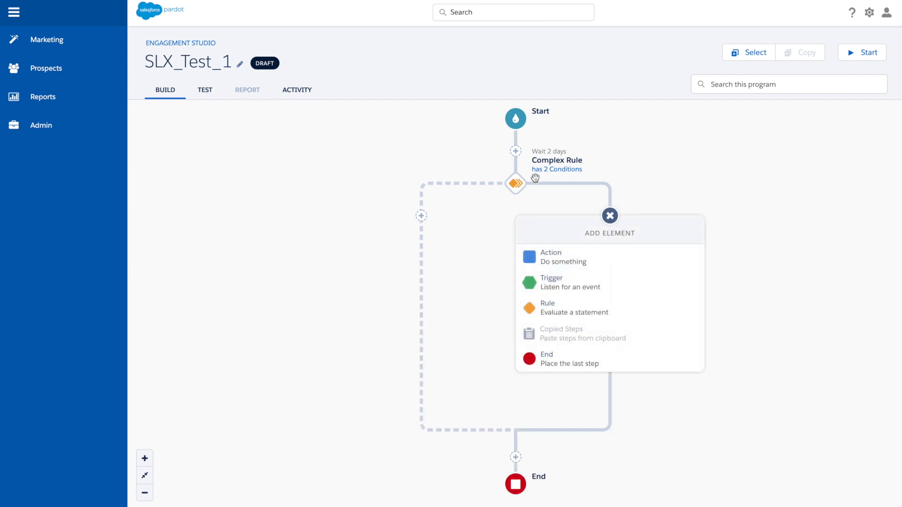
left_click(558, 252)
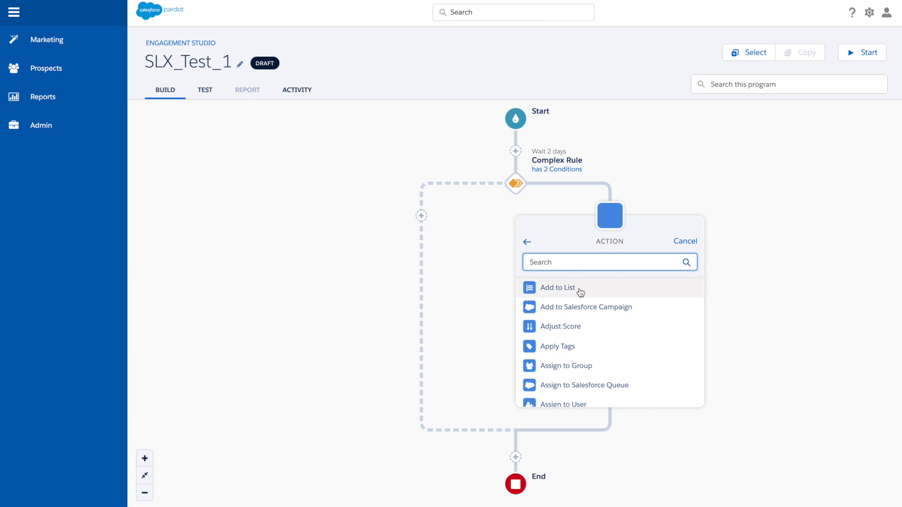
scroll(609, 343, "down", 3)
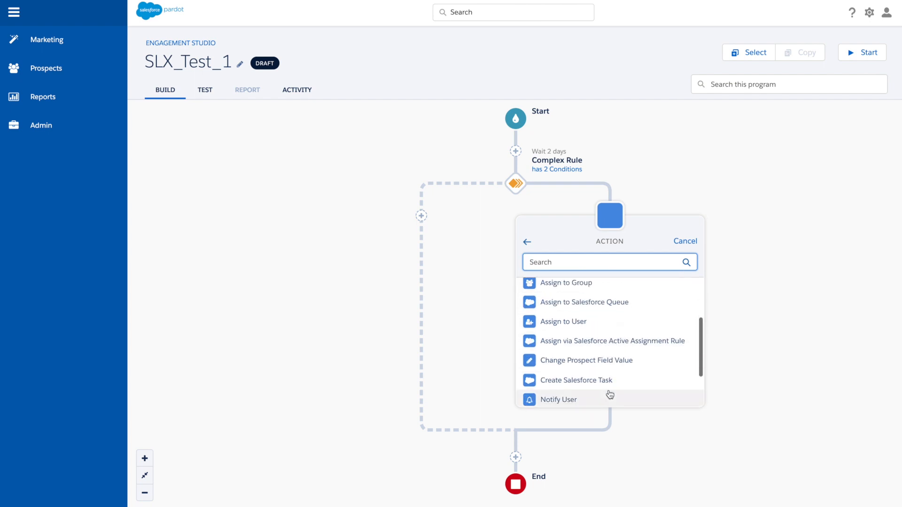
scroll(610, 394, "down", 1)
left_click(590, 348)
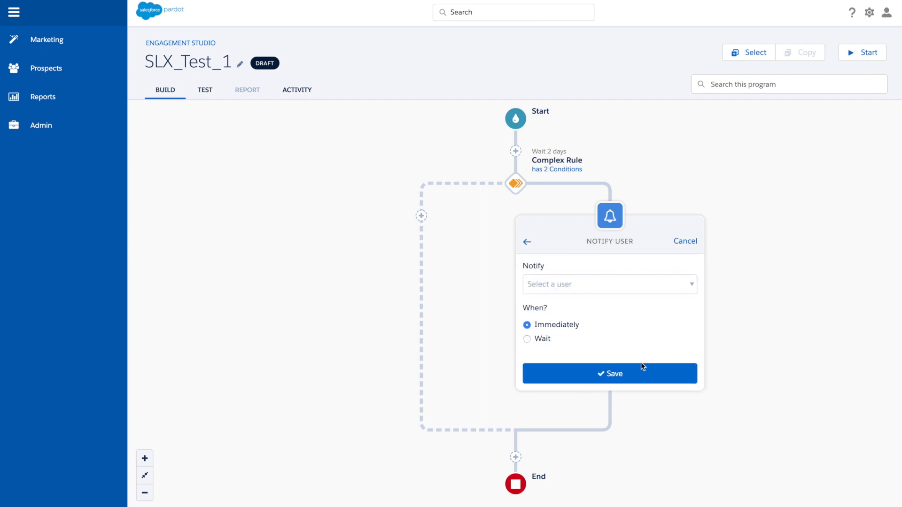
left_click(620, 284)
left_click(611, 329)
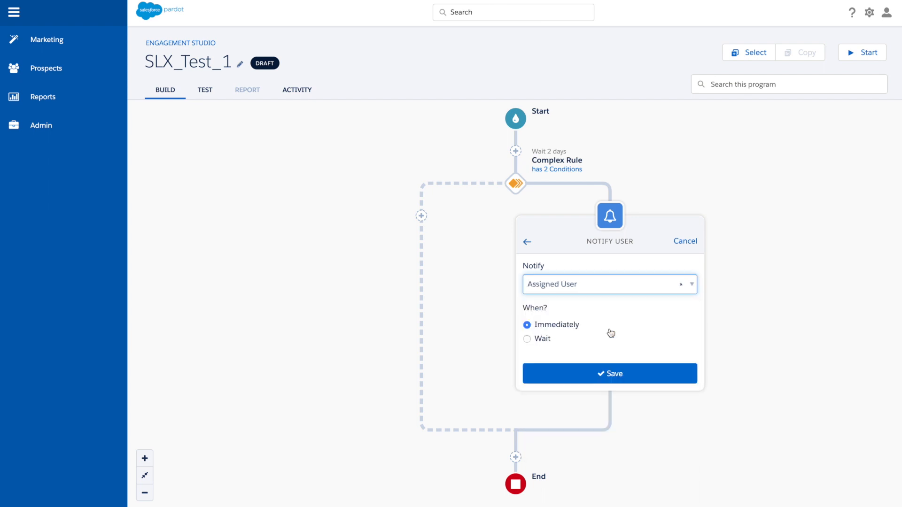
left_click(639, 372)
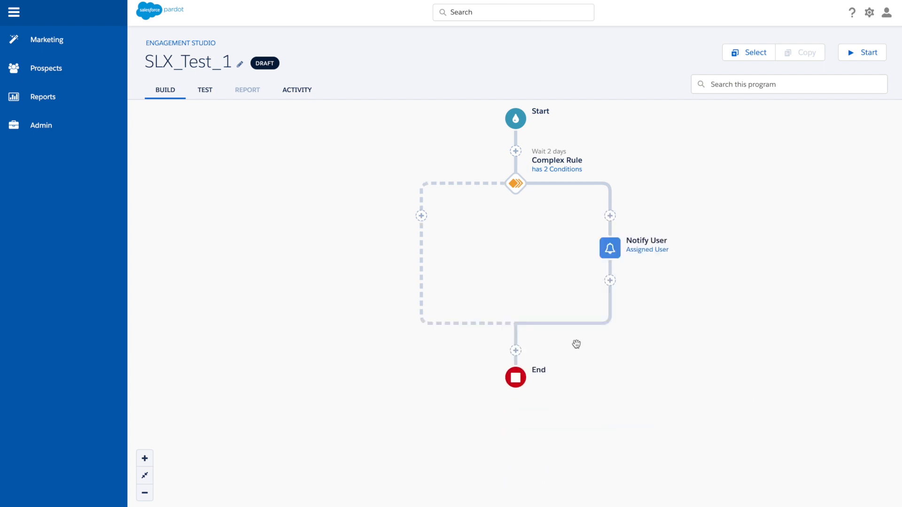
left_click(421, 216)
left_click(393, 355)
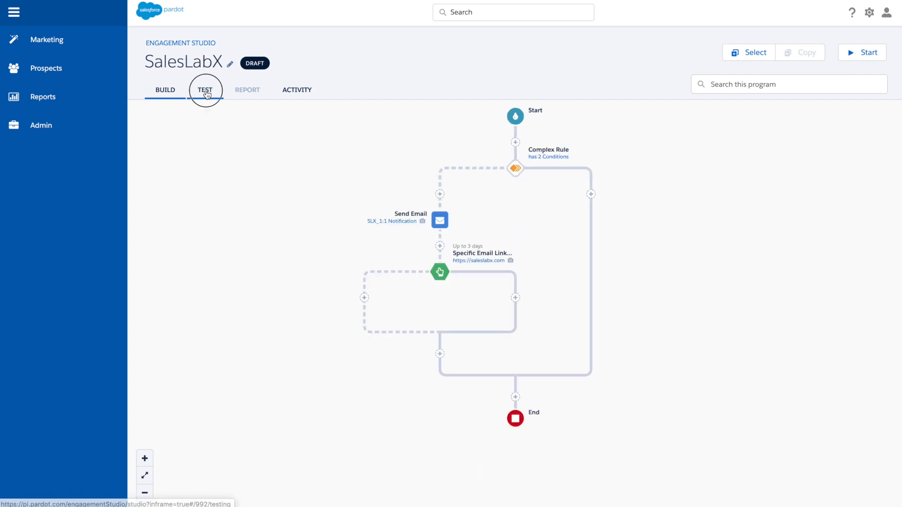
Begin a test of the SalesLabX program with the prospect's start date set to 03/25/2020
left_click(205, 89)
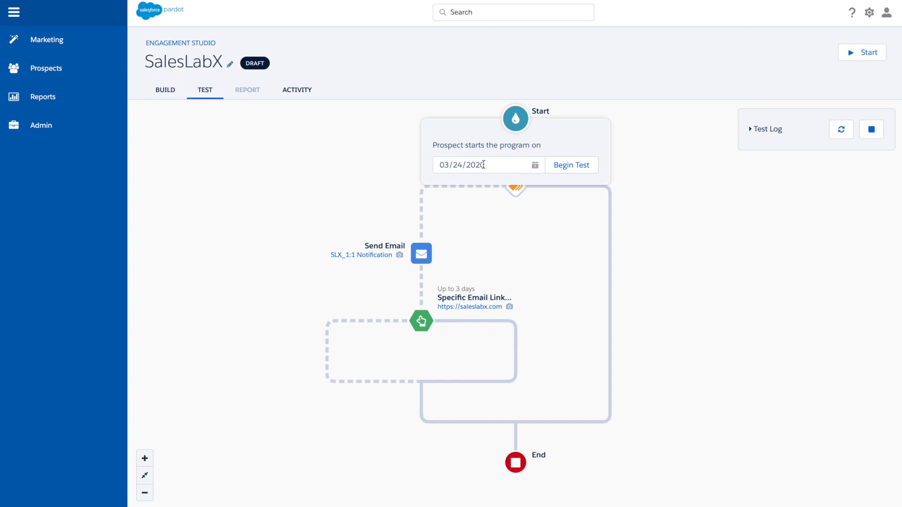
left_click(483, 164)
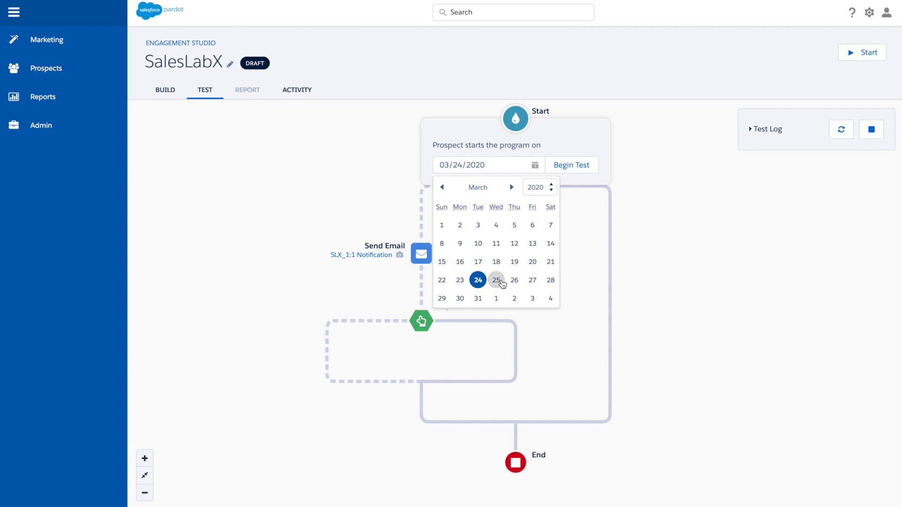
left_click(497, 281)
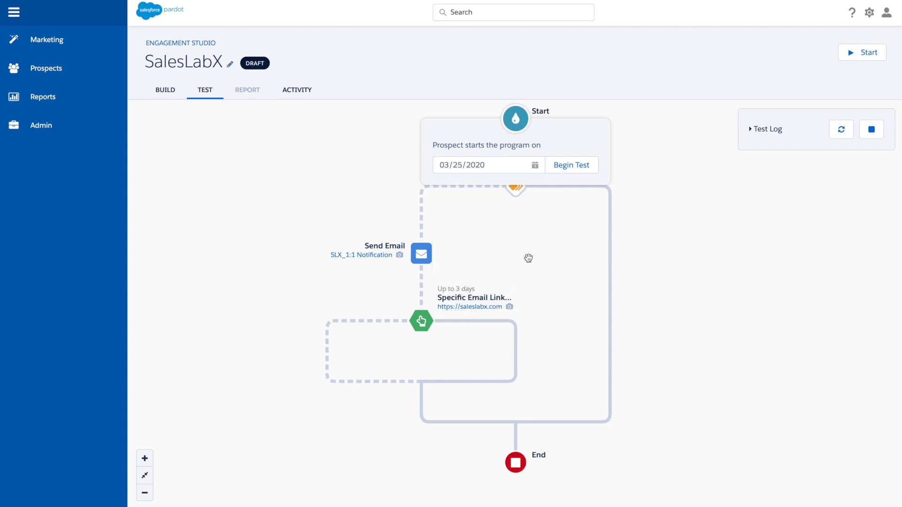
left_click(571, 169)
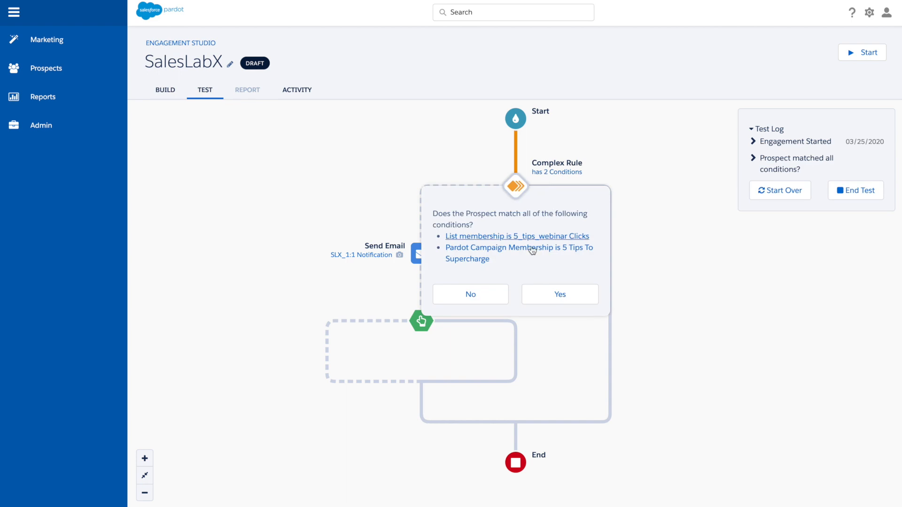
Answer Yes to the complex rule's conditions in the test and expand the log details for the matched conditions and engagement start
left_click(548, 290)
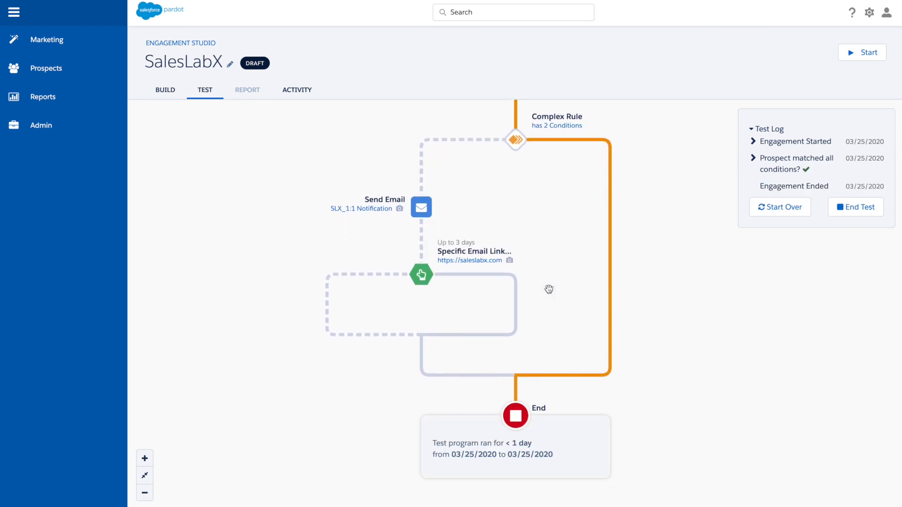
left_click(753, 159)
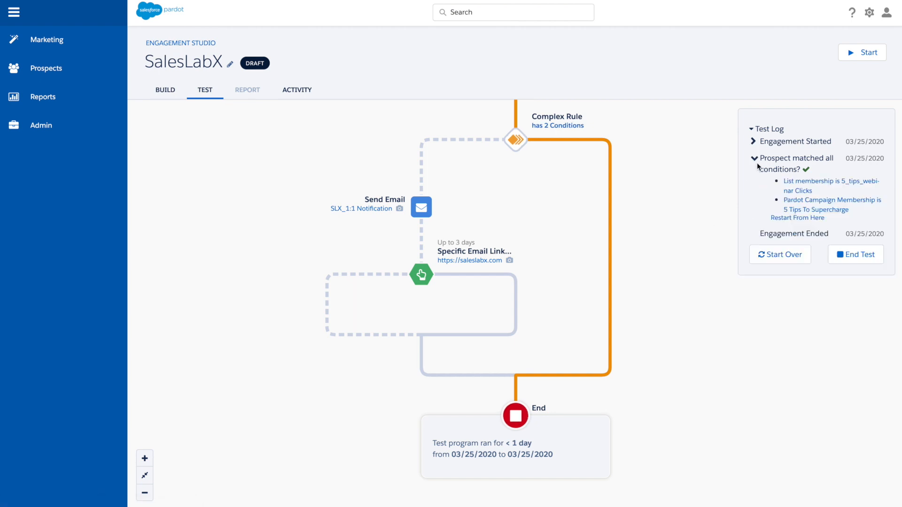
left_click(753, 141)
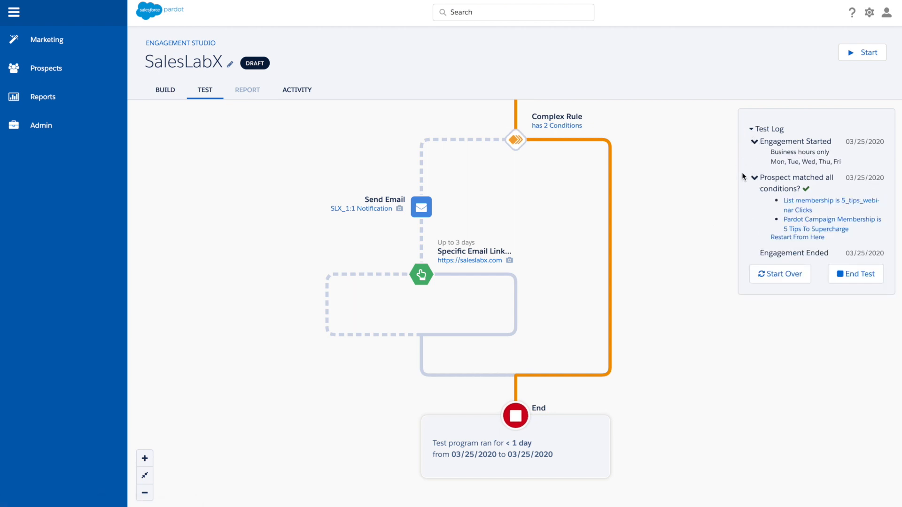